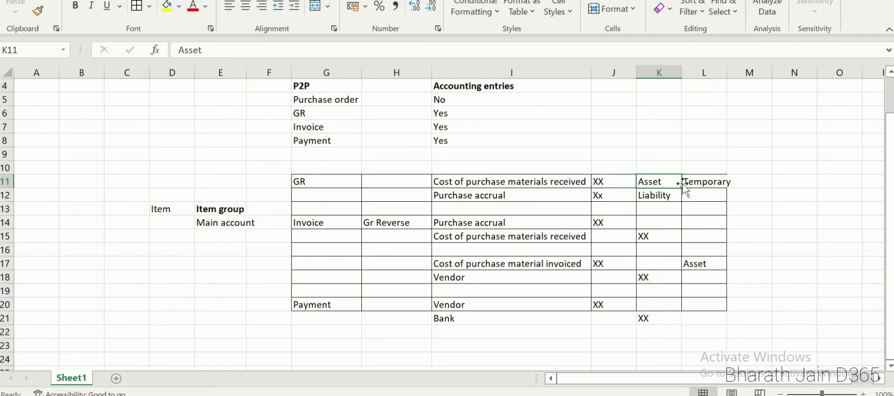
Compare the Excel sheet's GR and invoice accounting entries with the Elect item group's purchase order posting accounts in Finance and Operations.
{"action": "left_click", "coordinate": [700, 261]}
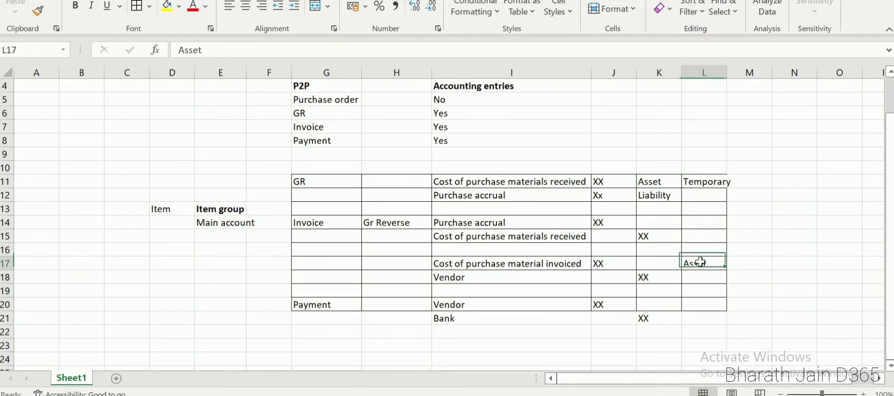
{"action": "left_click", "coordinate": [666, 193]}
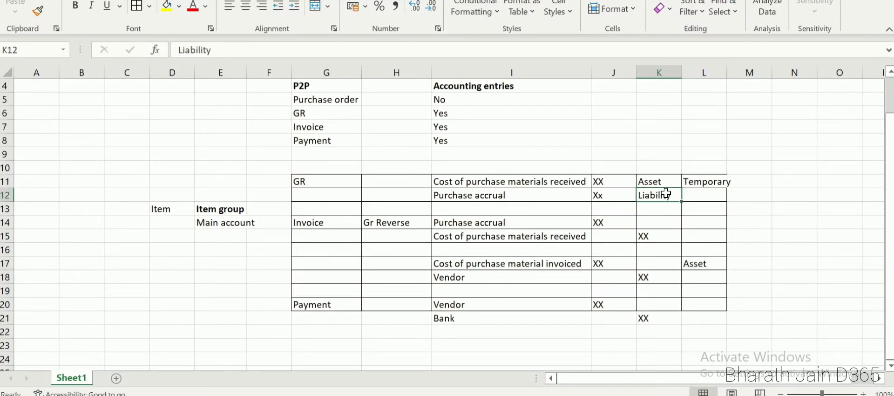
{"action": "key", "text": "alt+Tab"}
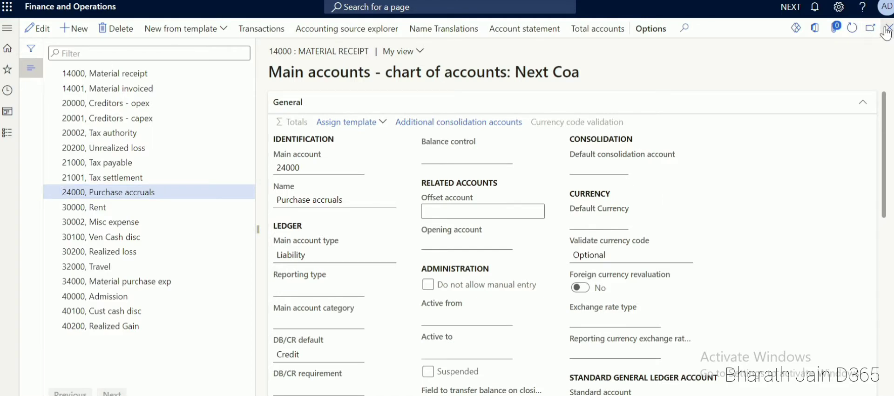
{"action": "key", "text": "alt+Tab"}
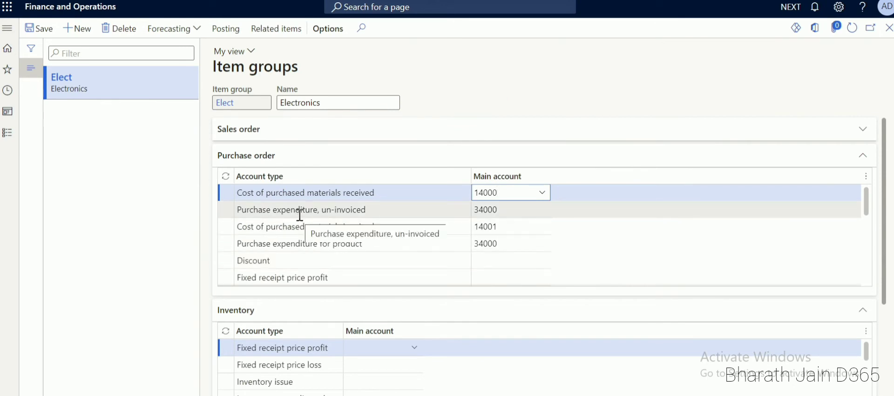
{"action": "key", "text": "alt+Tab"}
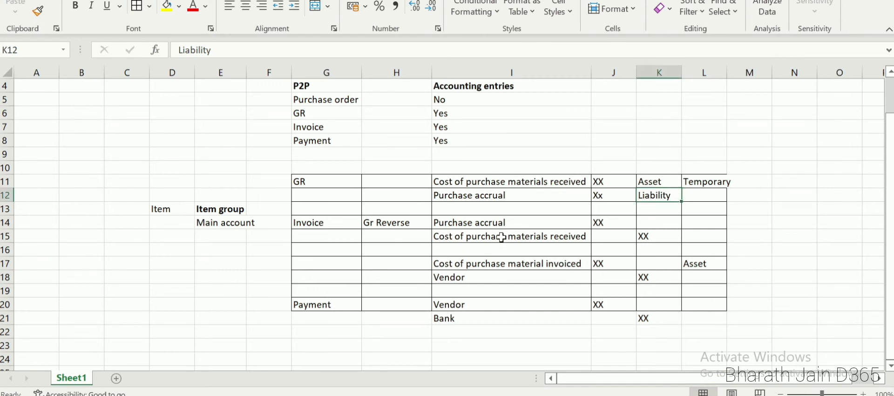
{"action": "key", "text": "alt+Tab"}
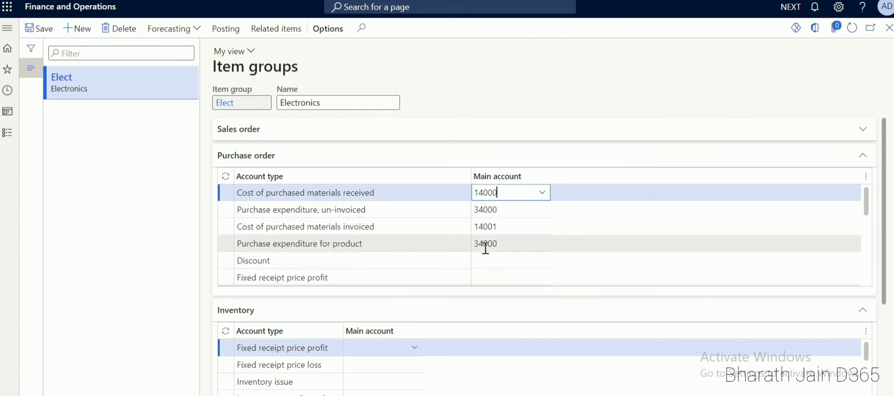
{"action": "mouse_move", "coordinate": [485, 247]}
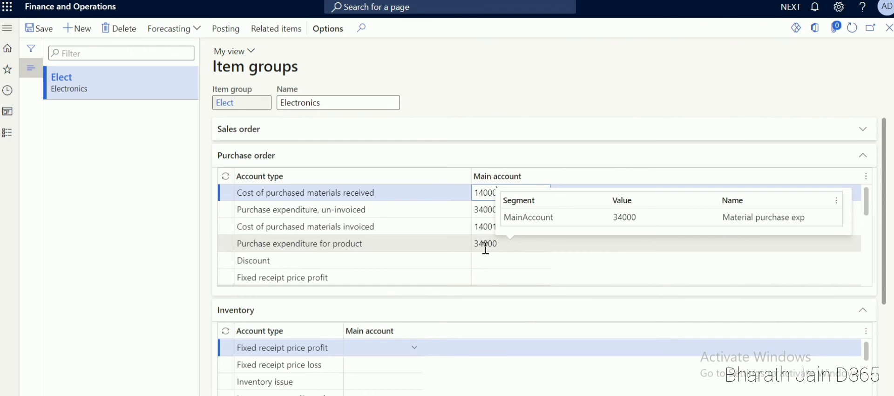
{"action": "key", "text": "alt+Tab"}
{"action": "left_click", "coordinate": [213, 210]}
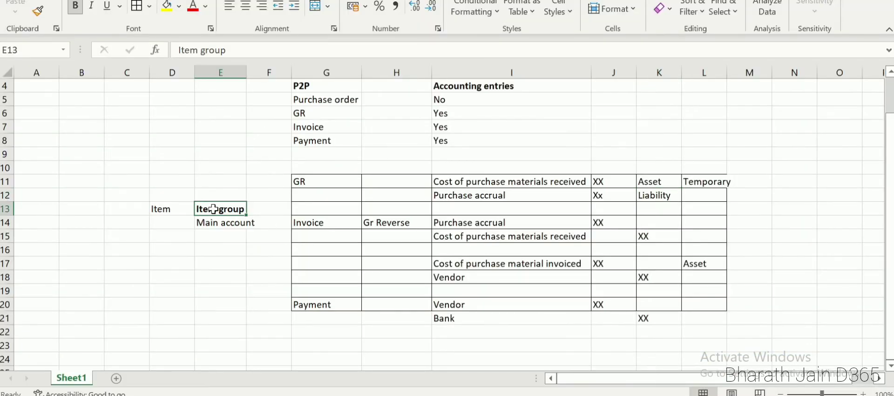
{"action": "left_click", "coordinate": [179, 210]}
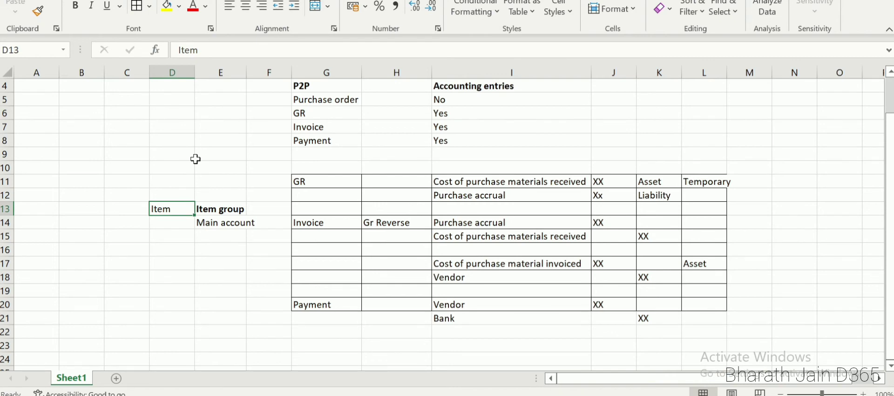
Switch to Finance and Operations and check the item group assigned under Manage costs for the released product Next001 Iphone.
{"action": "key", "text": "alt+Tab"}
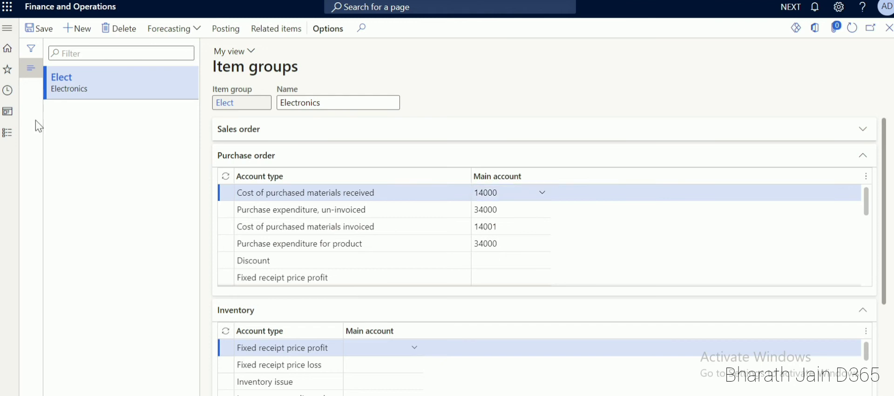
{"action": "left_click", "coordinate": [7, 132]}
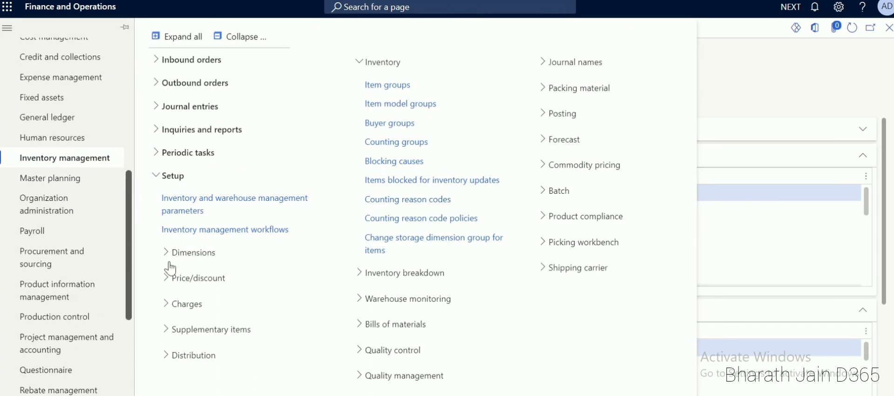
{"action": "left_click", "coordinate": [78, 294]}
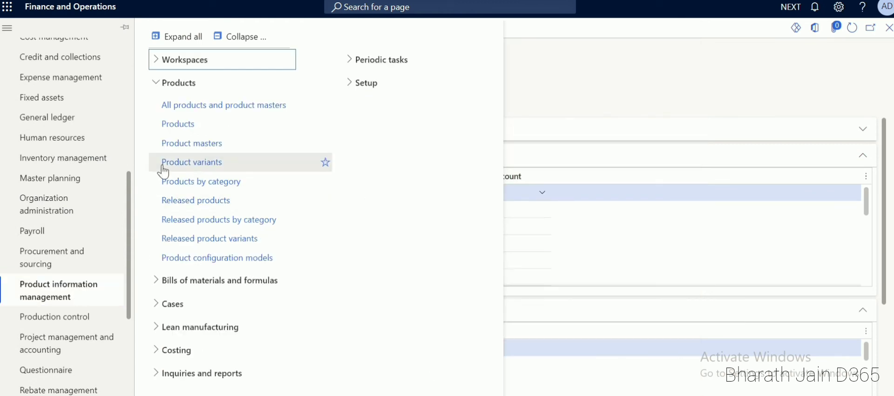
{"action": "left_click", "coordinate": [193, 201]}
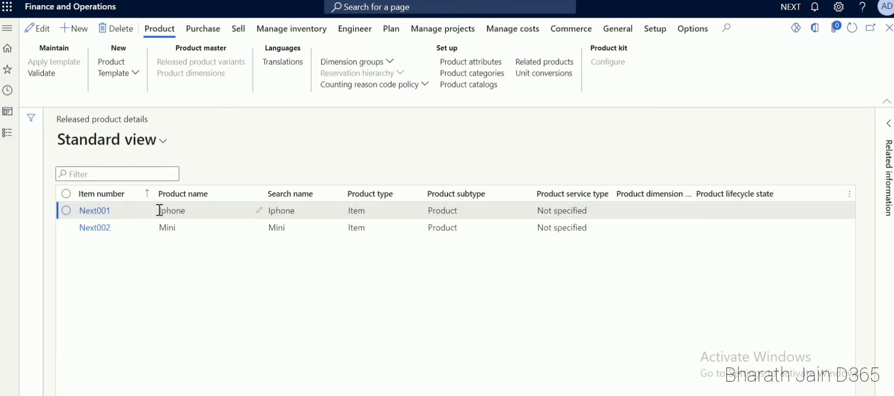
{"action": "left_click", "coordinate": [104, 214]}
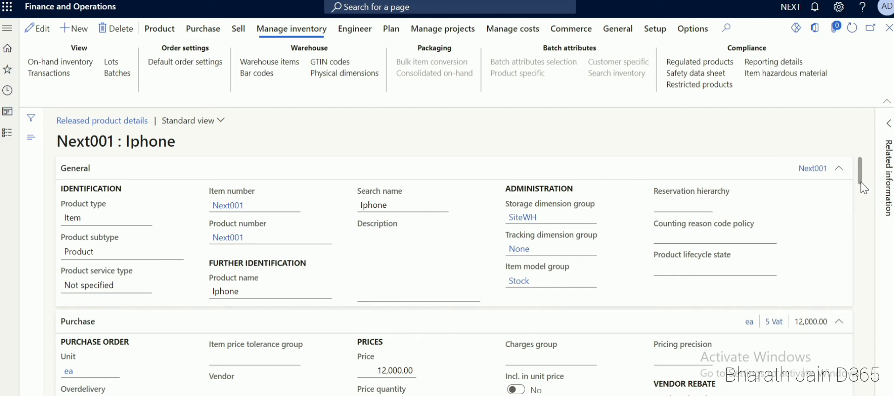
{"action": "left_click_drag", "start_coordinate": [864, 167], "coordinate": [871, 360]}
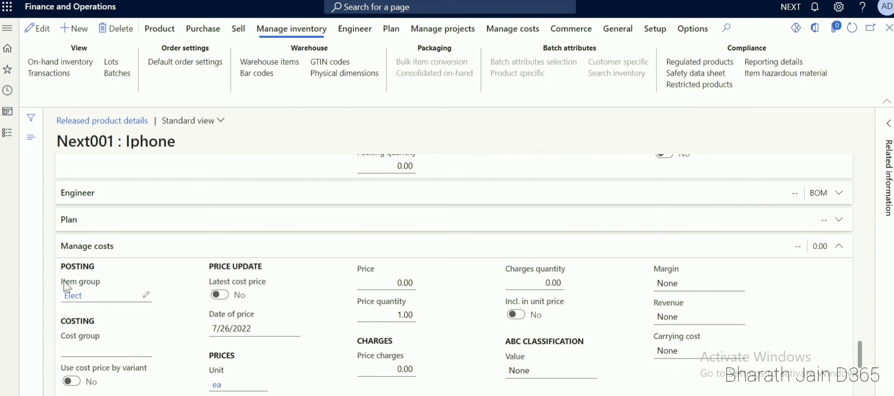
{"action": "mouse_move", "coordinate": [86, 293]}
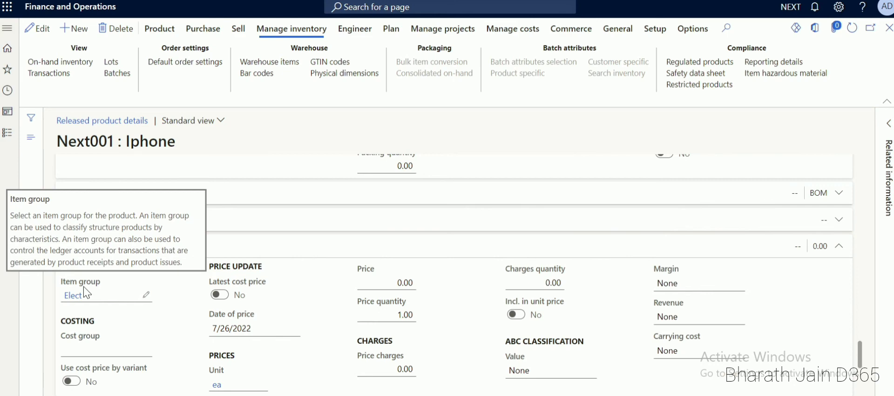
Create a purchase order for the vendor Printo from the Accounts payable list of all purchase orders.
{"action": "left_click", "coordinate": [7, 135]}
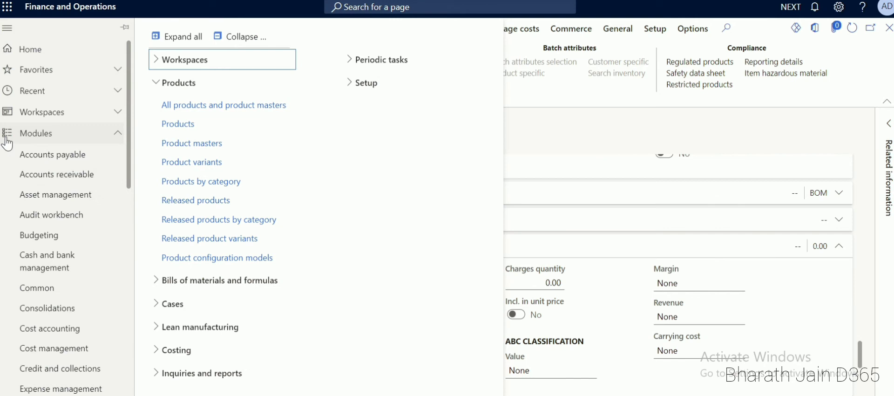
{"action": "left_click", "coordinate": [61, 156]}
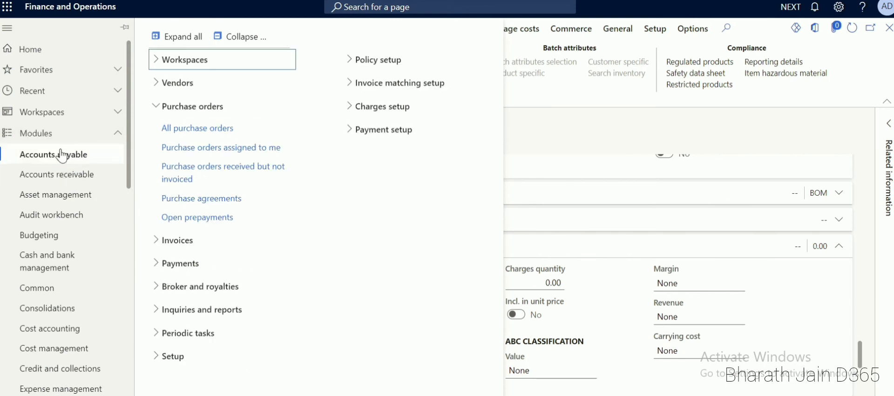
{"action": "left_click", "coordinate": [198, 130]}
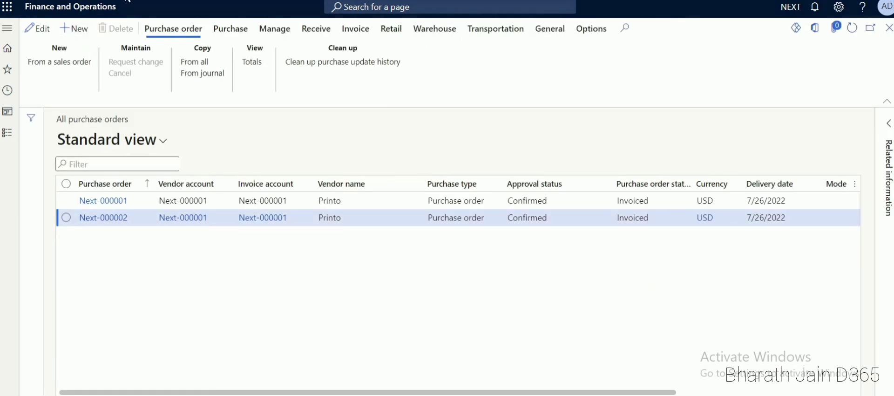
{"action": "key", "text": "alt+n"}
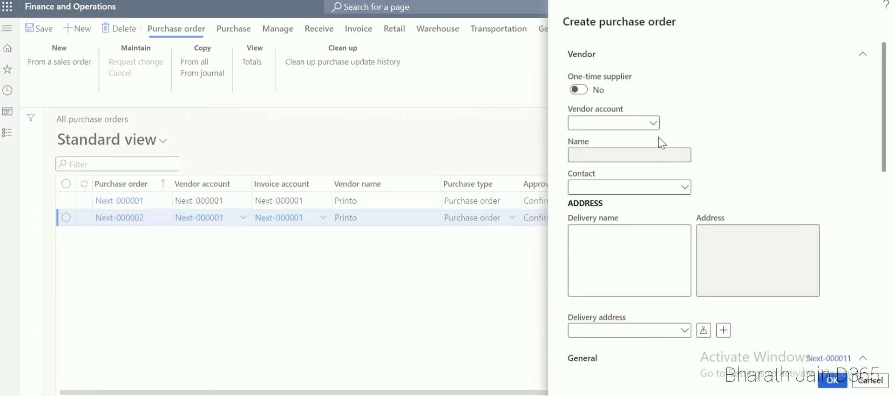
{"action": "left_click", "coordinate": [650, 123]}
{"action": "left_click", "coordinate": [651, 123]}
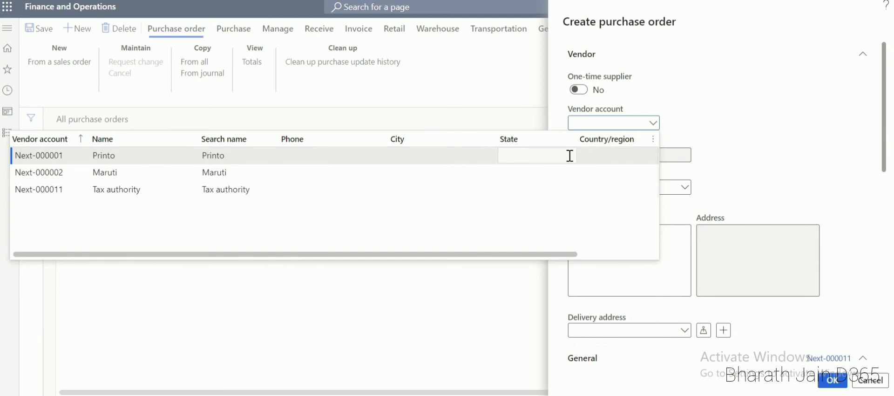
{"action": "left_click", "coordinate": [547, 153]}
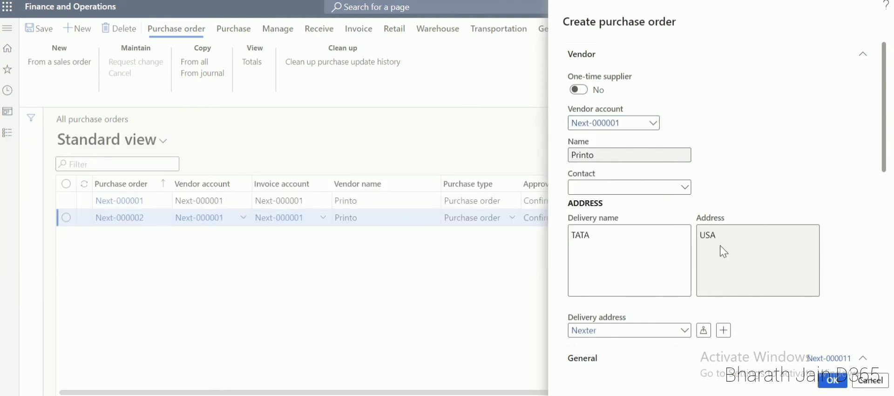
{"action": "left_click", "coordinate": [832, 380]}
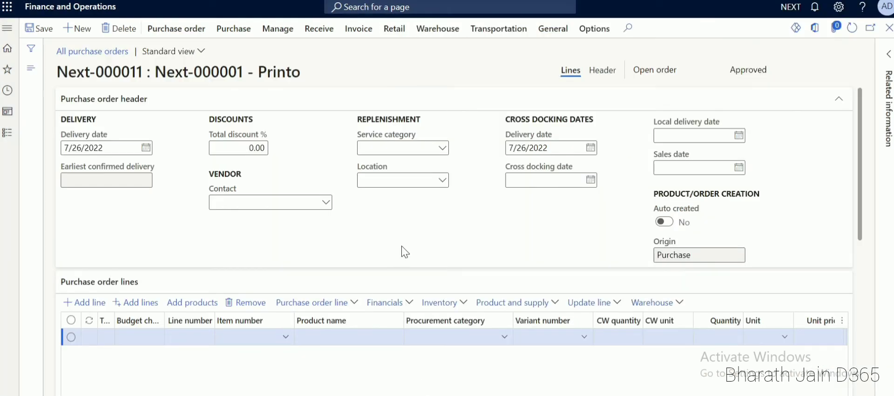
Add item Next001 (Iphone) to the first purchase order line and confirm the order.
{"action": "scroll", "coordinate": [374, 220], "scroll_direction": "down", "scroll_amount": 2}
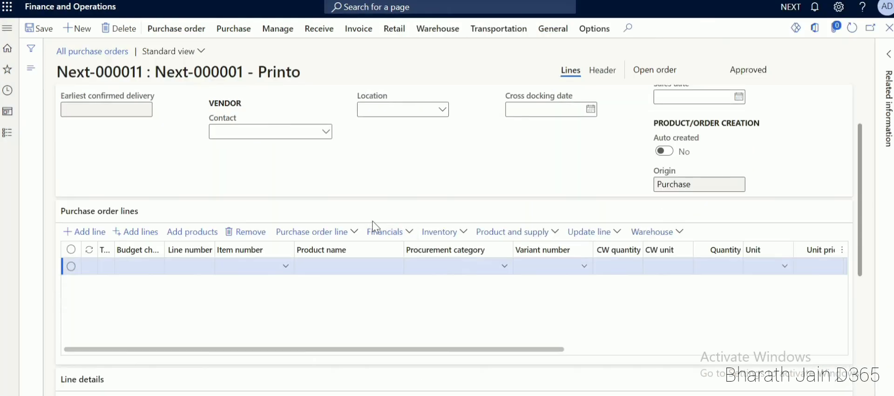
{"action": "left_click", "coordinate": [269, 268]}
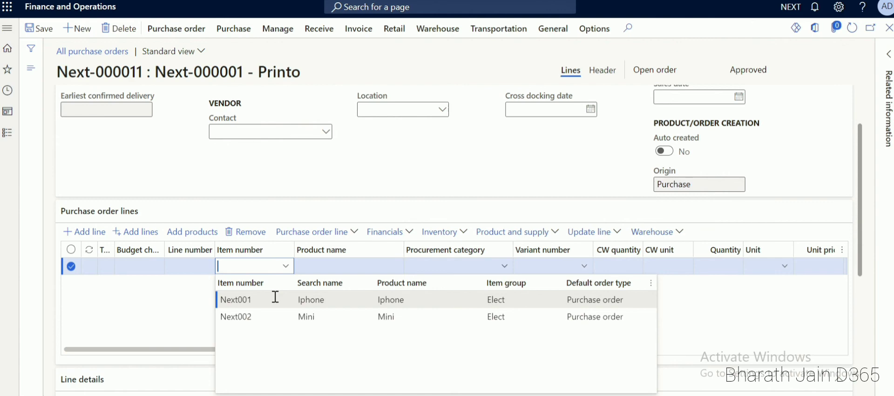
{"action": "mouse_move", "coordinate": [275, 297]}
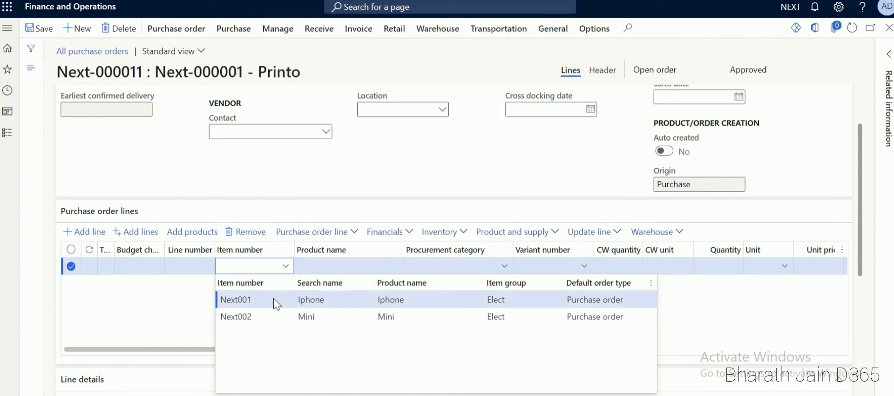
{"action": "left_click", "coordinate": [273, 298]}
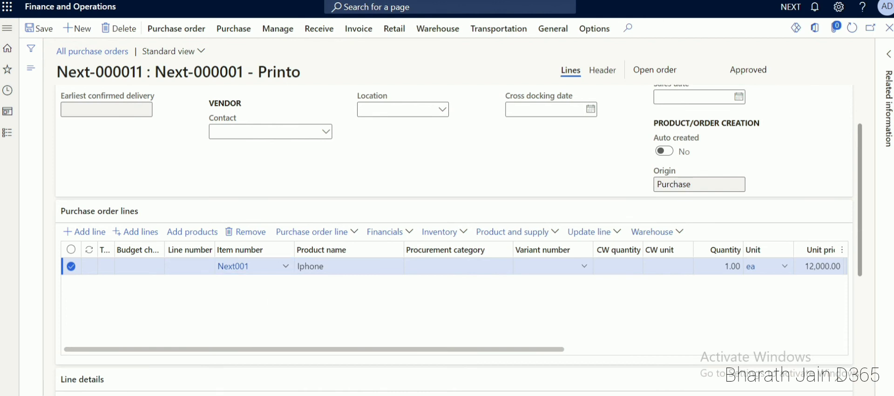
{"action": "scroll", "coordinate": [423, 263], "scroll_direction": "up", "scroll_amount": 2}
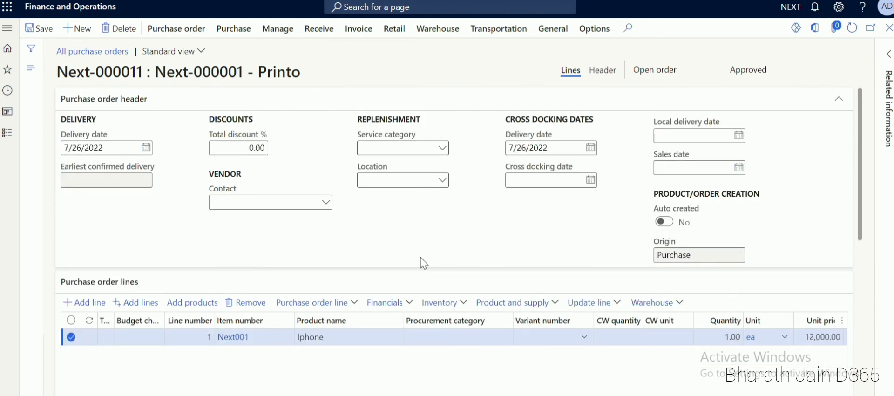
{"action": "left_click", "coordinate": [235, 30]}
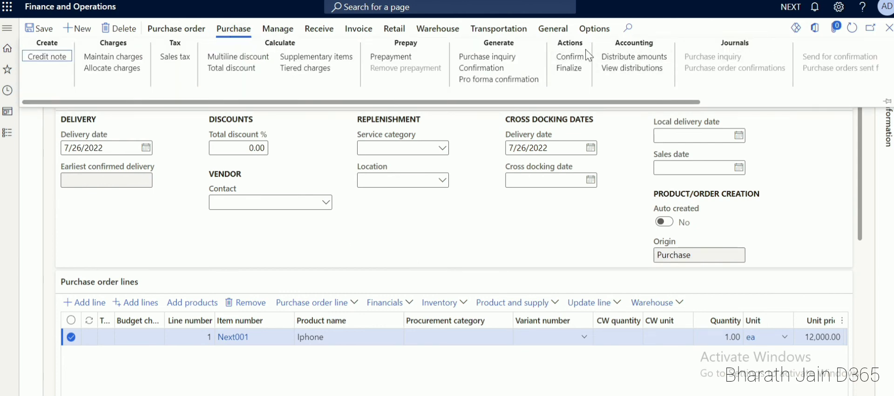
{"action": "left_click", "coordinate": [563, 57]}
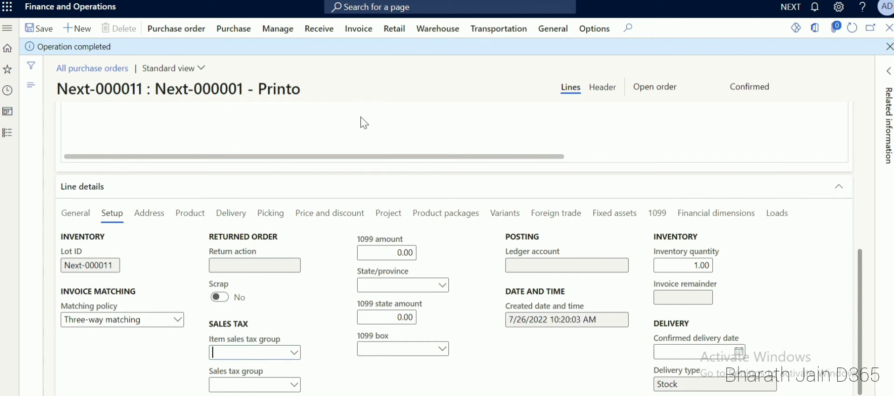
Post the product receipt for the ordered quantity of the purchase order with product receipt number swd4.
{"action": "left_click", "coordinate": [320, 29]}
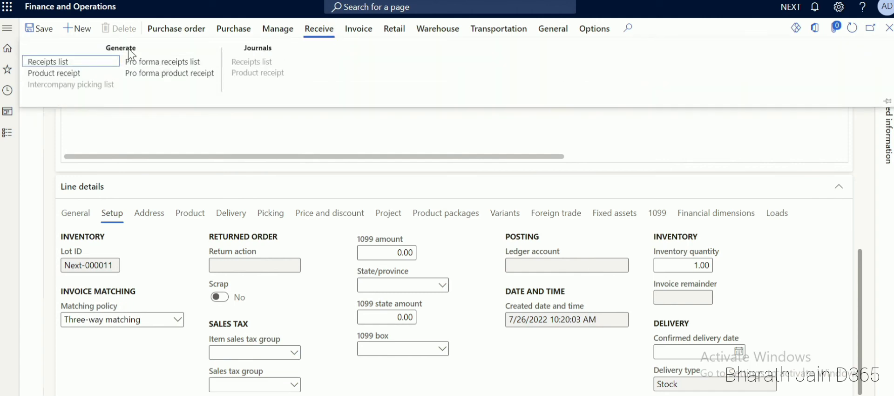
{"action": "left_click", "coordinate": [63, 74]}
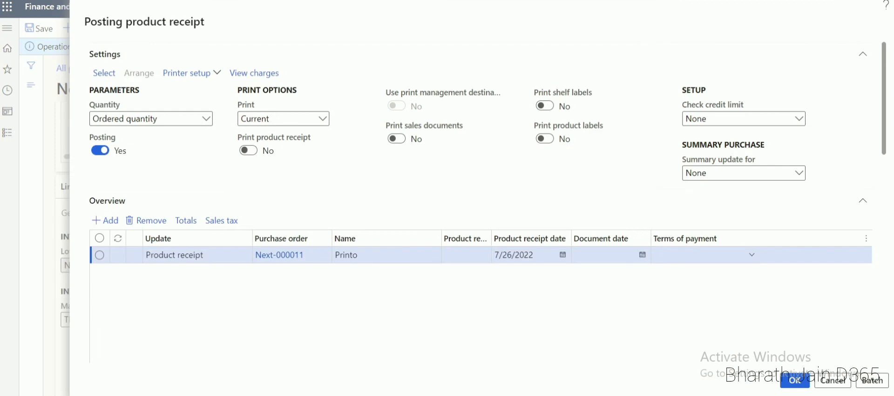
{"action": "left_click", "coordinate": [458, 255]}
{"action": "type", "text": "swd4"}
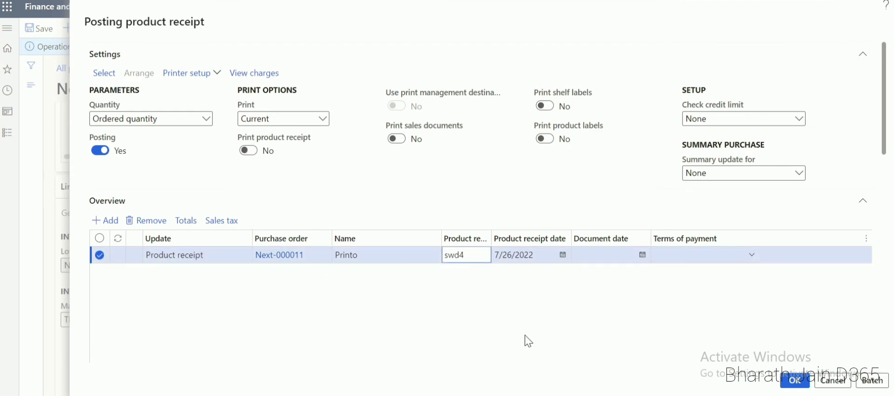
{"action": "scroll", "coordinate": [525, 339], "scroll_direction": "down", "scroll_amount": 5}
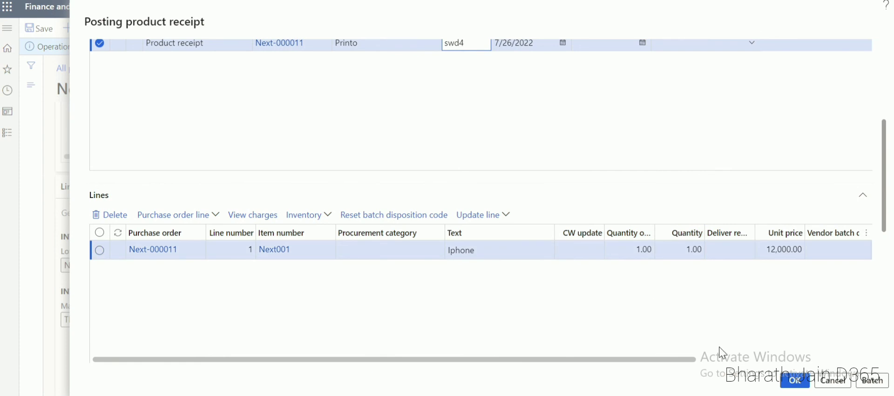
{"action": "left_click", "coordinate": [795, 385]}
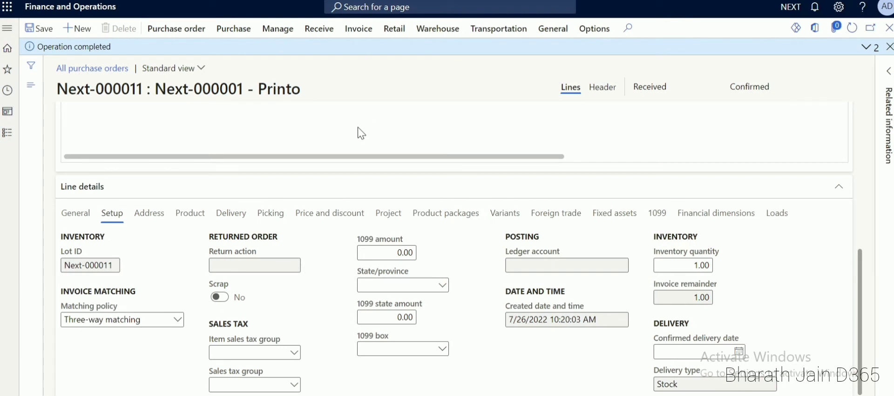
Open the purchase order's product receipt journal and check the expected GR accounting entries in the Excel sheet.
{"action": "left_click", "coordinate": [325, 35]}
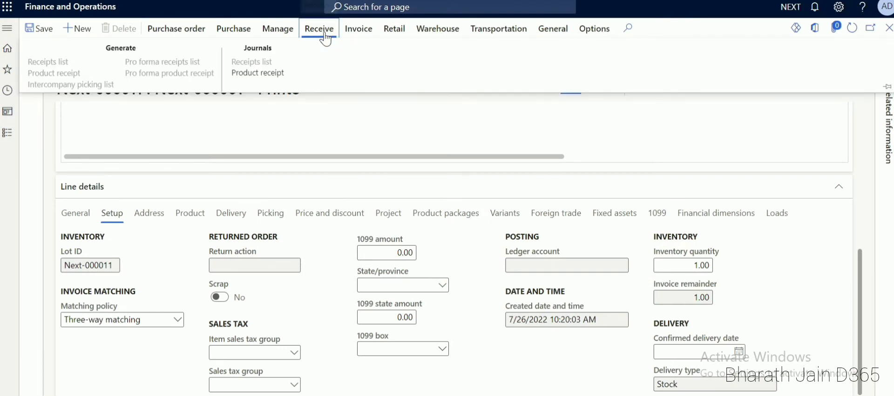
{"action": "left_click", "coordinate": [259, 72]}
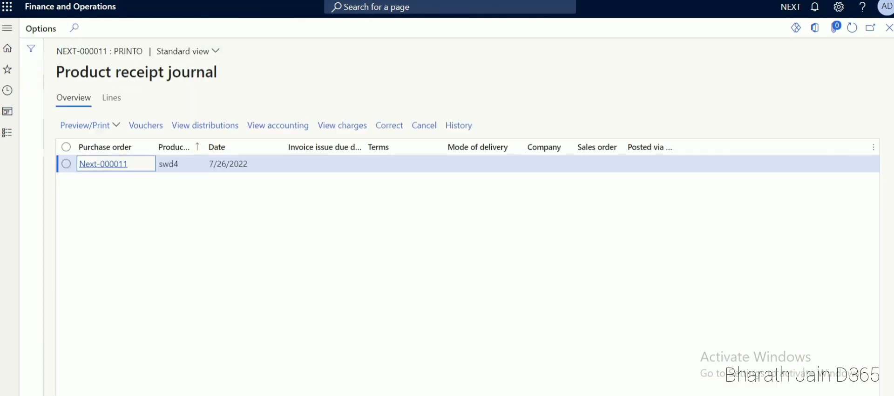
{"action": "key", "text": "alt+Tab"}
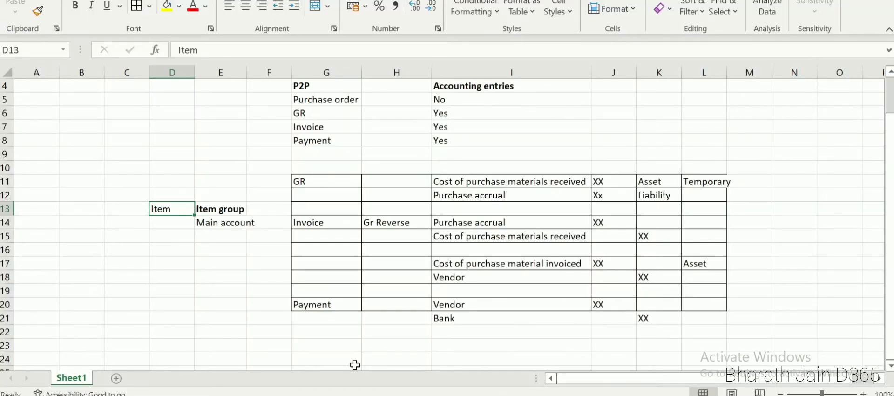
{"action": "left_click", "coordinate": [333, 179]}
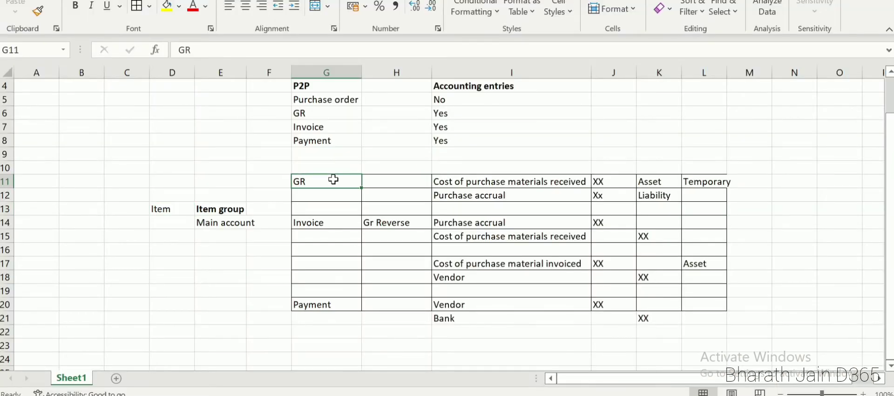
{"action": "left_click", "coordinate": [459, 183]}
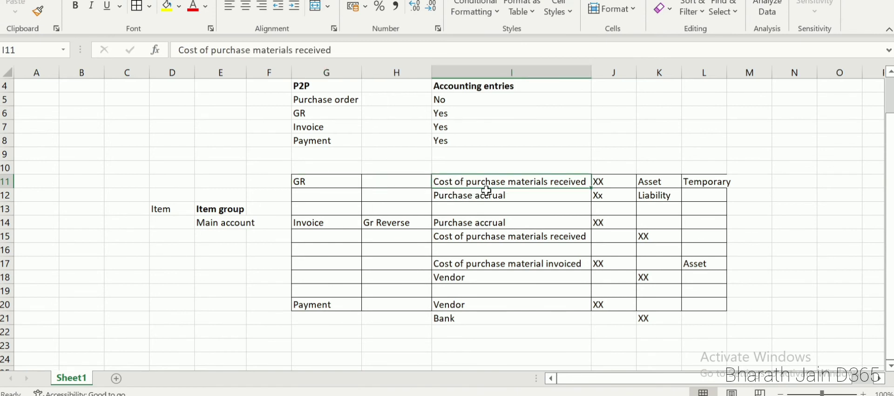
{"action": "left_click", "coordinate": [526, 196]}
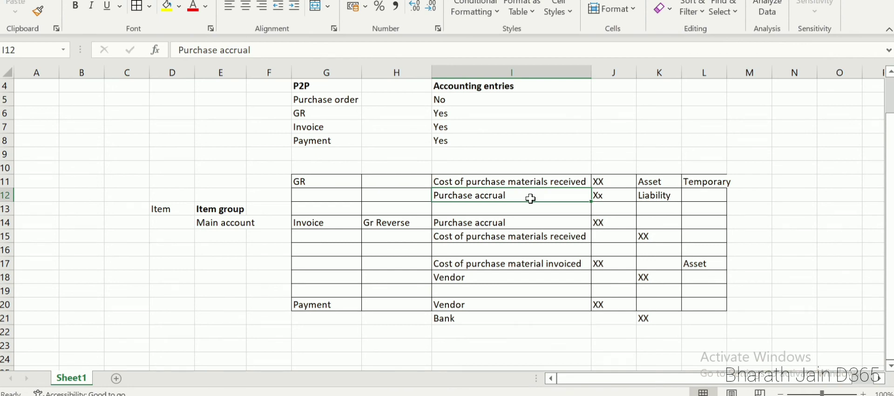
Switch to Finance and Operations, open the product receipt's vouchers and compare their posting types with the GR entries in Excel.
{"action": "key", "text": "alt+Tab"}
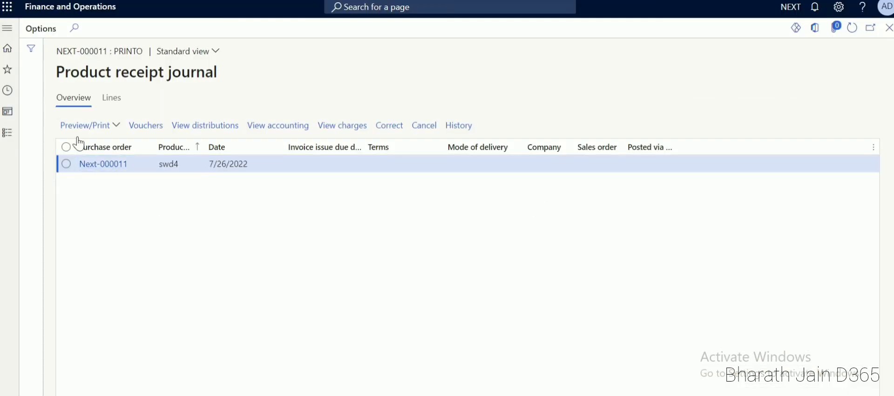
{"action": "left_click", "coordinate": [152, 132]}
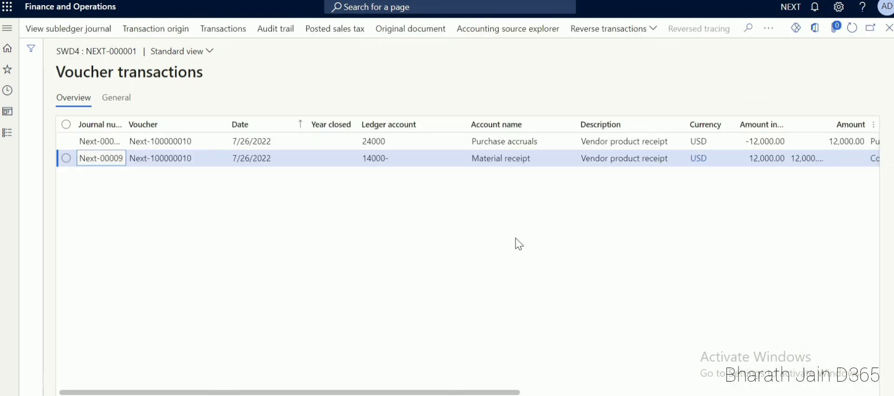
{"action": "left_click_drag", "start_coordinate": [522, 391], "coordinate": [688, 372]}
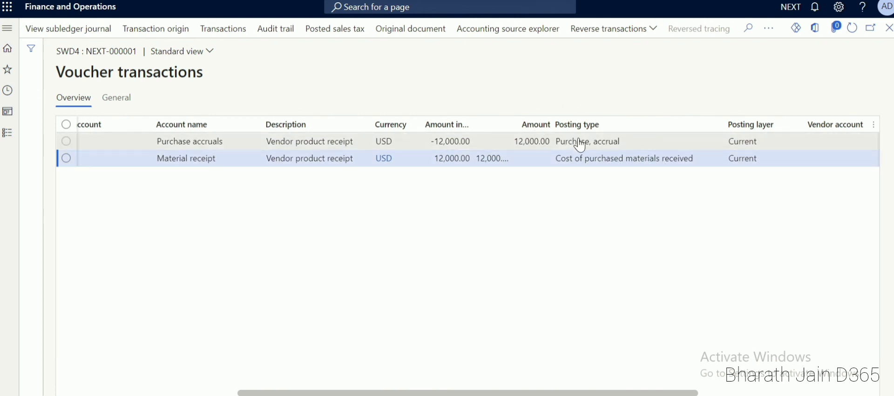
{"action": "key", "text": "alt+Tab"}
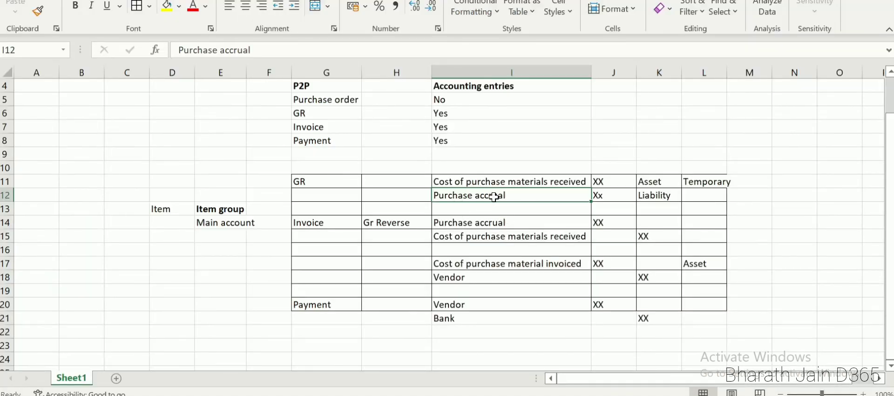
{"action": "left_click", "coordinate": [347, 224]}
{"action": "key", "text": "alt+Tab"}
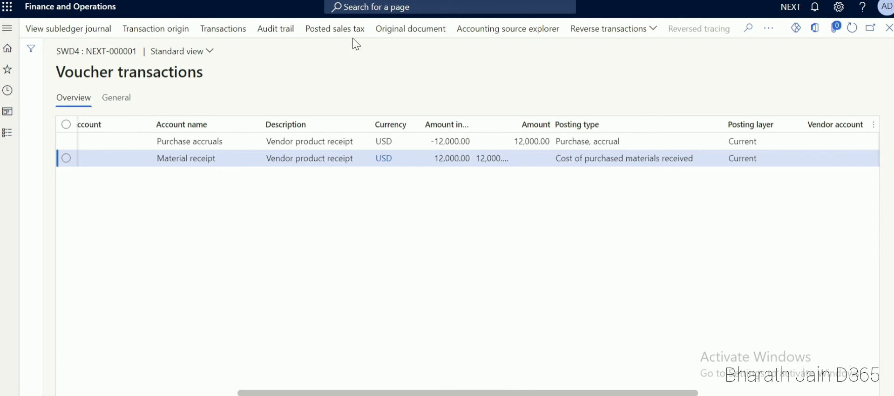
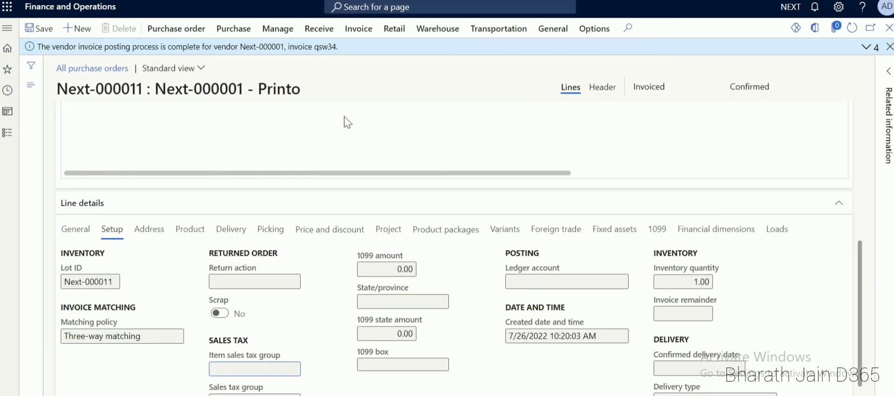
Open the voucher from the purchase order's invoice journal and check the expected Gr Reverse entries in the Excel sheet.
{"action": "left_click", "coordinate": [364, 33]}
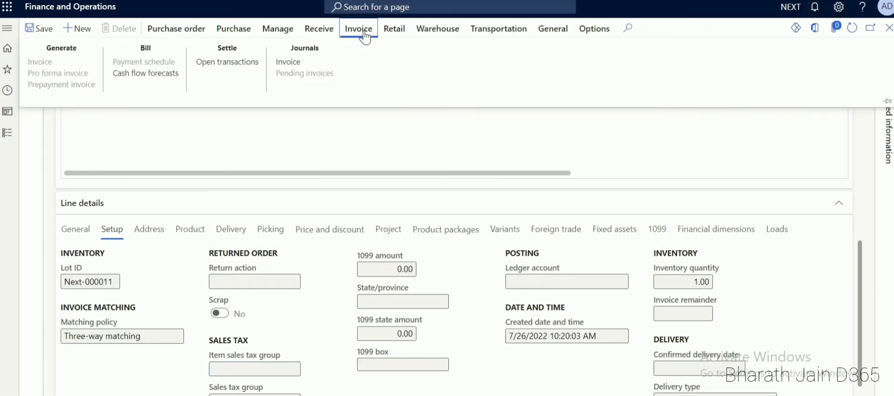
{"action": "left_click", "coordinate": [297, 65]}
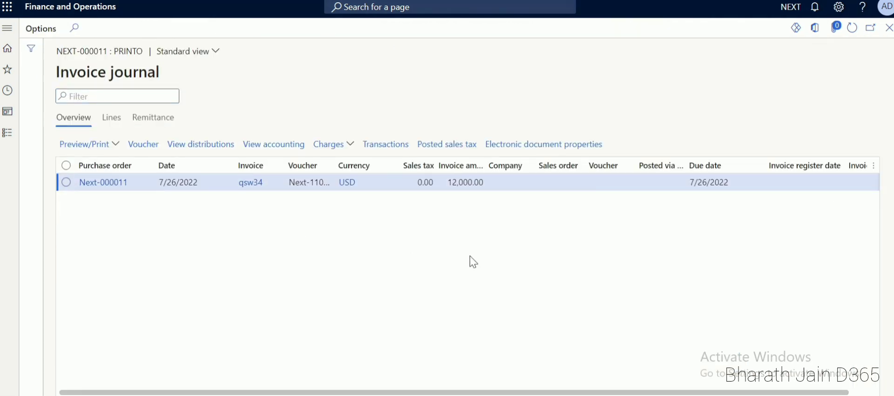
{"action": "left_click", "coordinate": [144, 143]}
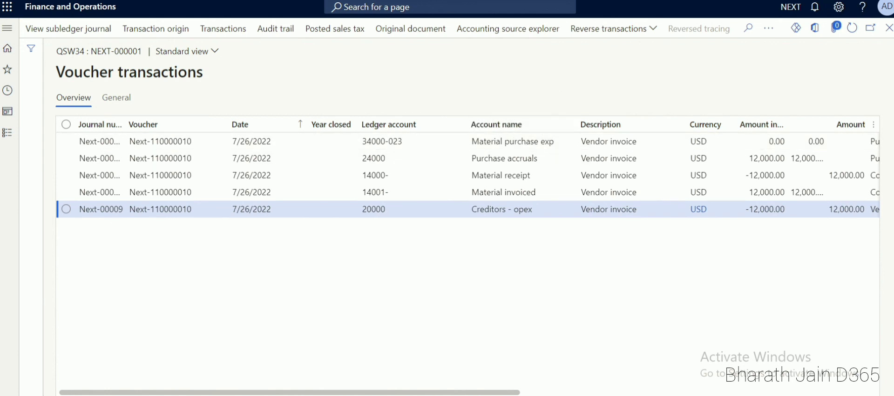
{"action": "key", "text": "alt+Tab"}
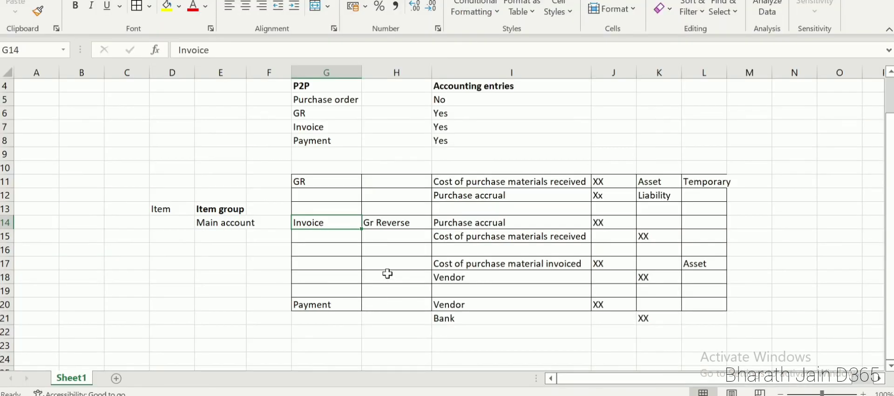
{"action": "left_click", "coordinate": [390, 221]}
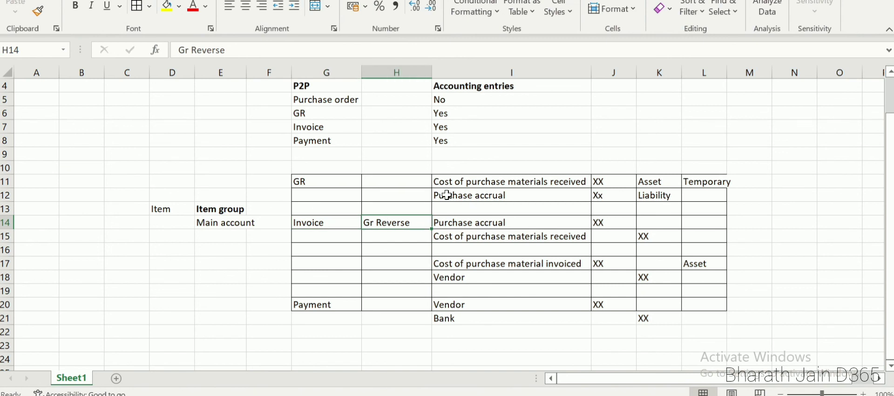
{"action": "left_click", "coordinate": [480, 224]}
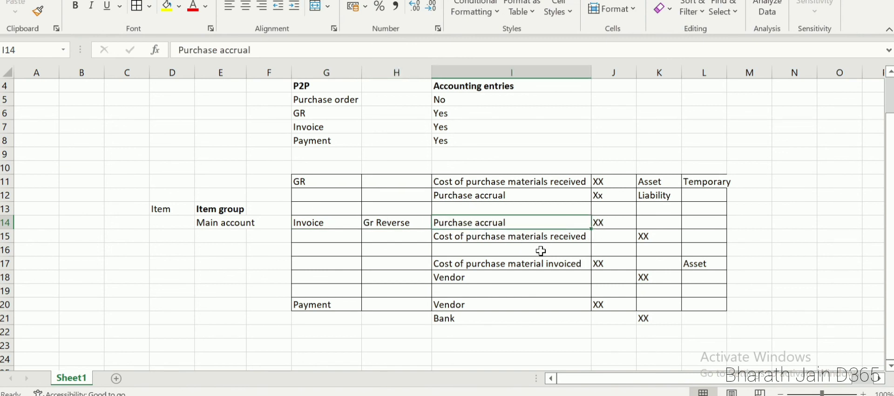
Switch to Finance and Operations and compare the invoice voucher's posting types with the invoice entries in the Excel sheet.
{"action": "key", "text": "alt+Tab"}
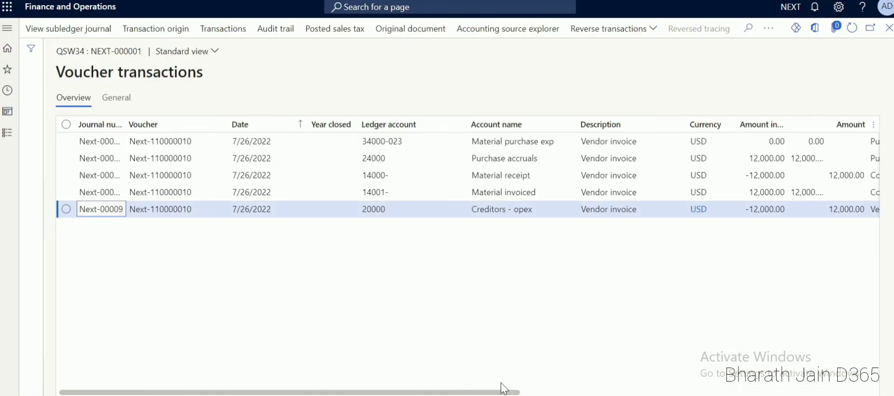
{"action": "left_click_drag", "start_coordinate": [503, 392], "coordinate": [657, 394]}
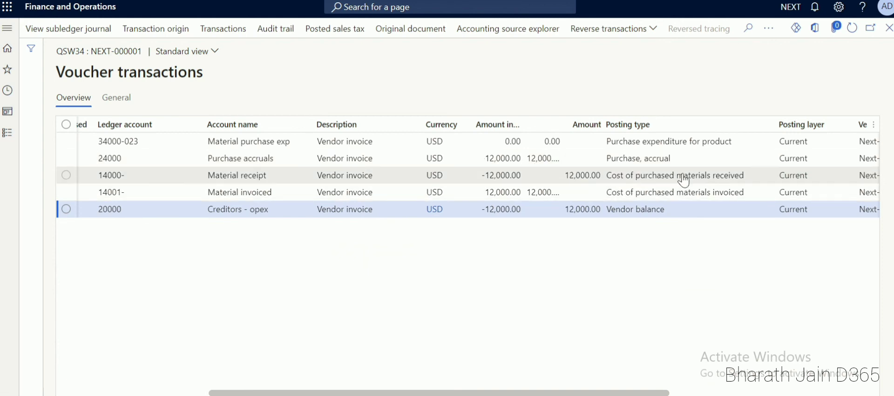
{"action": "key", "text": "alt+Tab"}
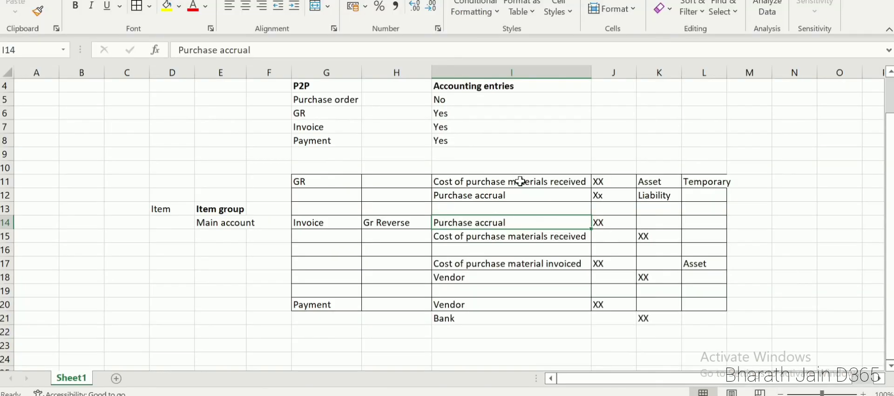
{"action": "left_click", "coordinate": [461, 265]}
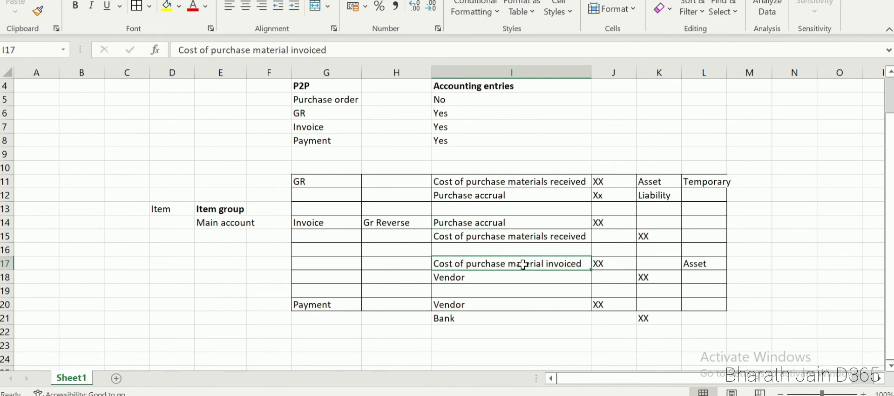
{"action": "key", "text": "alt+Tab"}
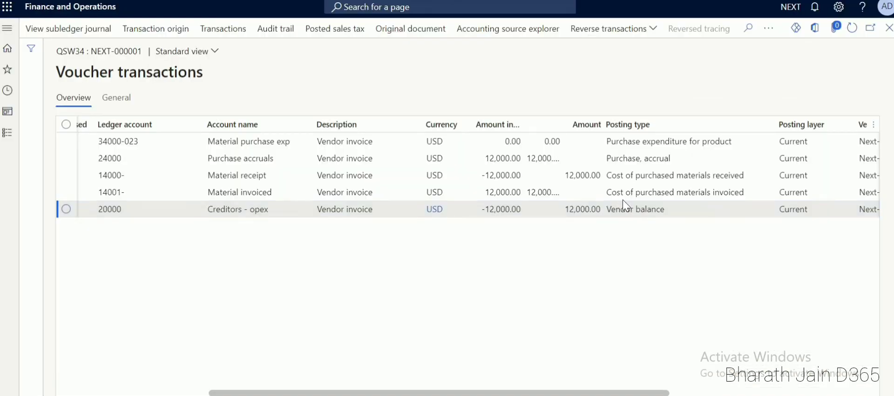